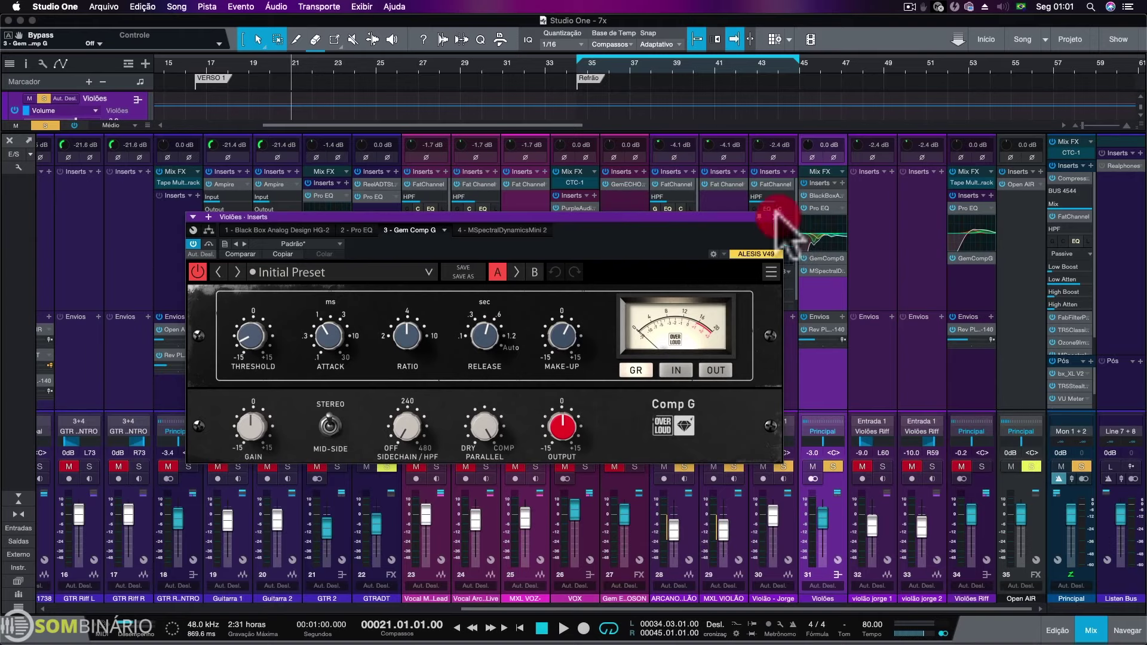
Inspect the Rev PLATE-140 reverb on the Violões bus send, including its expanded pre-delay, modulation and post-equalizer controls
{"action": "left_click", "coordinate": [821, 333]}
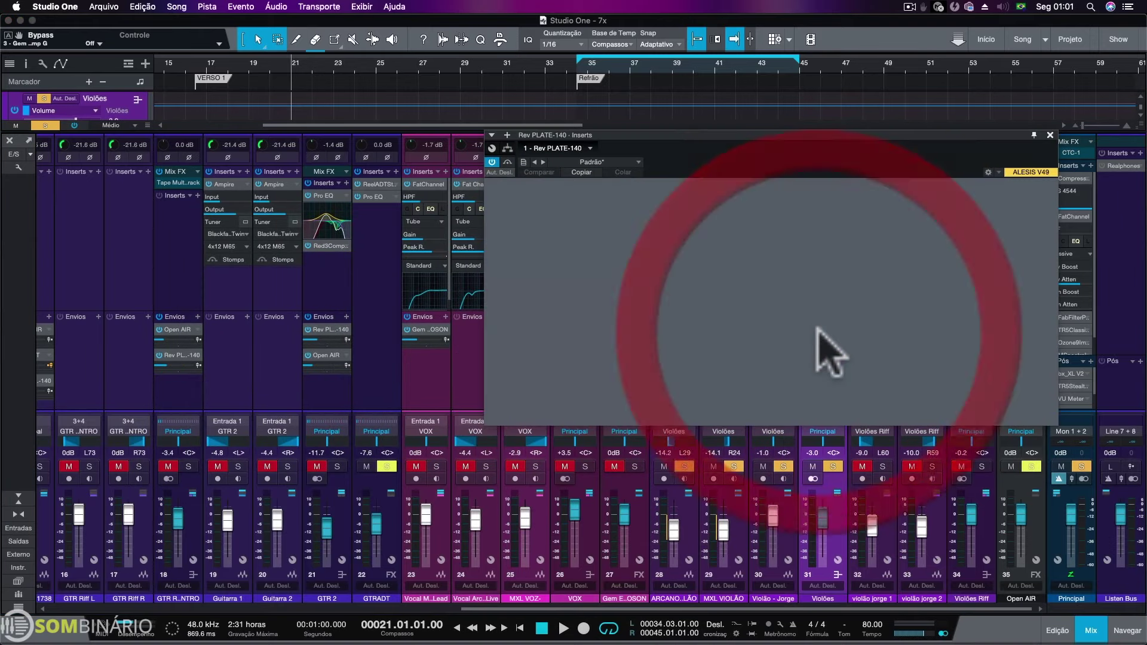
{"action": "left_click_drag", "start_coordinate": [704, 174], "coordinate": [418, 200]}
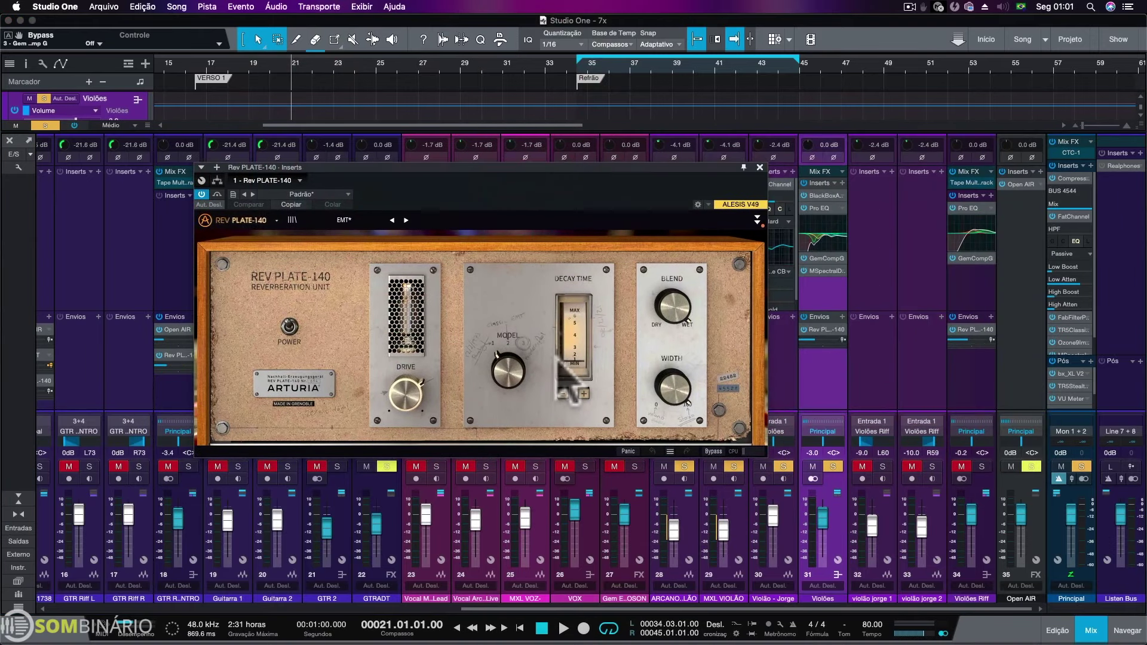
{"action": "left_click", "coordinate": [753, 220]}
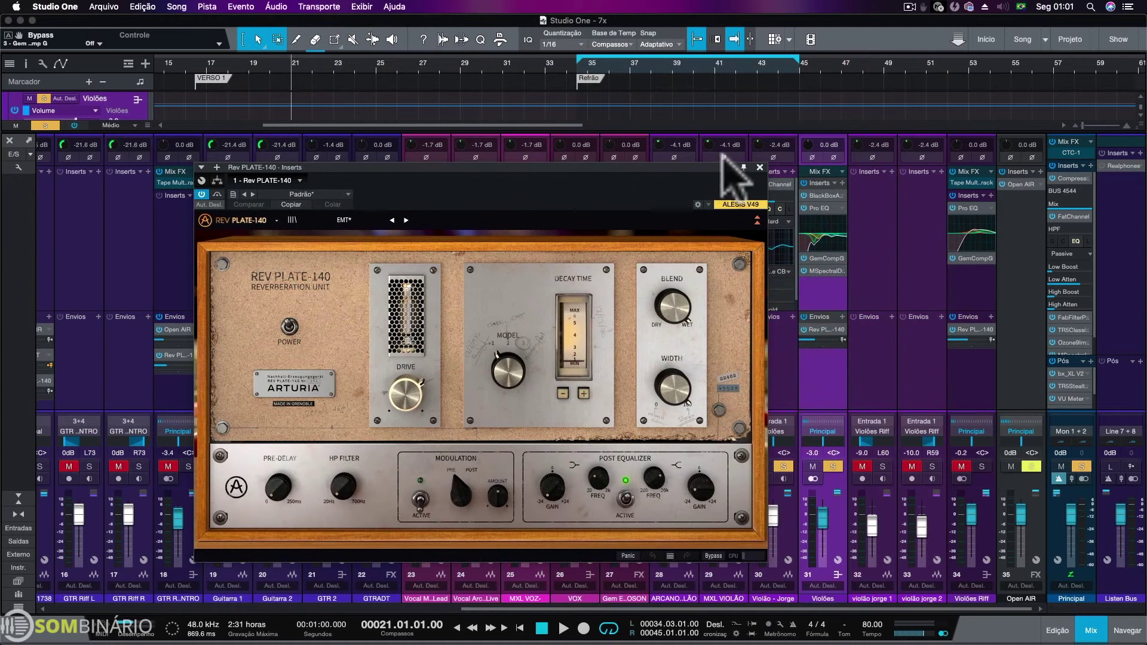
{"action": "mouse_move", "coordinate": [421, 386]}
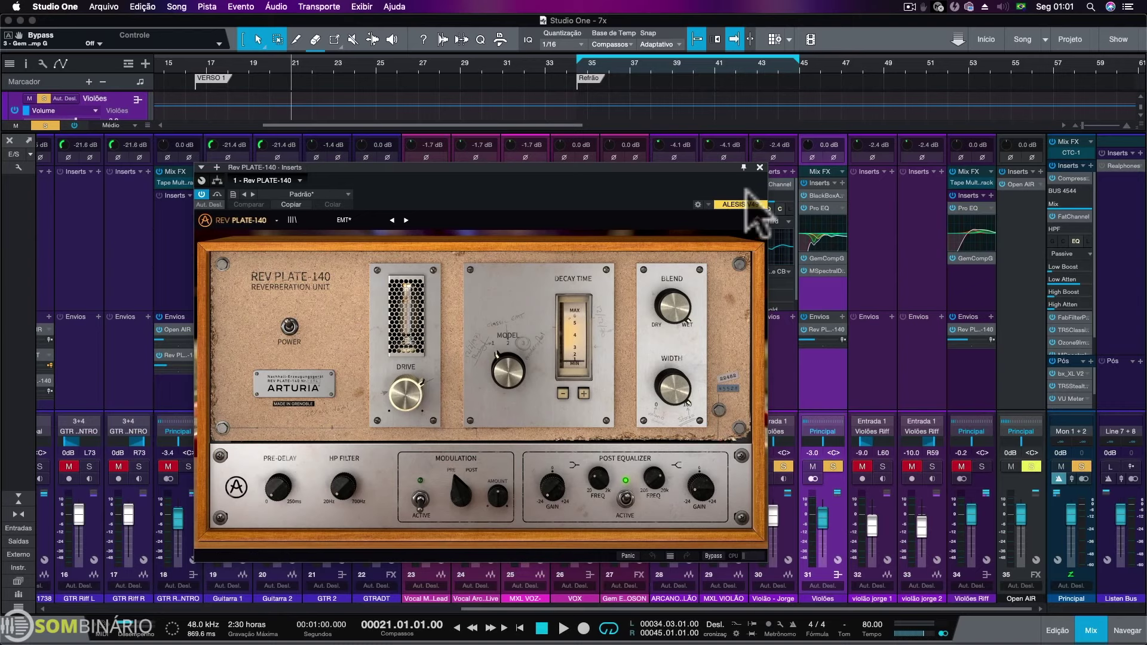
{"action": "left_click", "coordinate": [759, 168]}
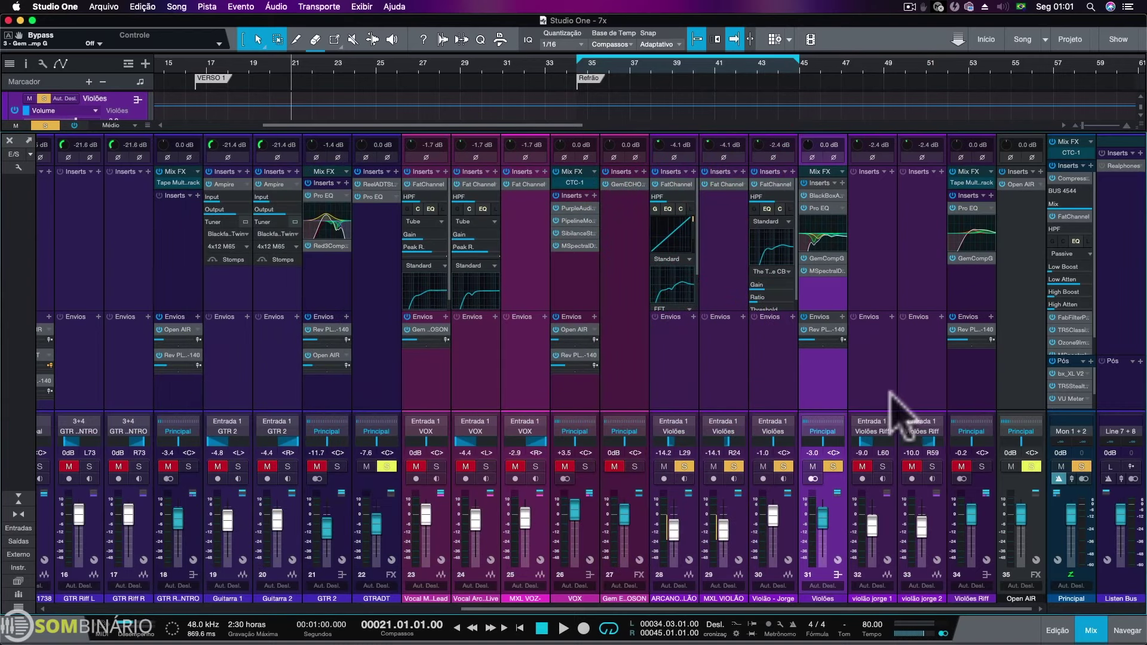
Unsolo the Violões bus, solo the Violões Riff bus and play back its two guitars from bar 34
{"action": "left_click", "coordinate": [833, 466]}
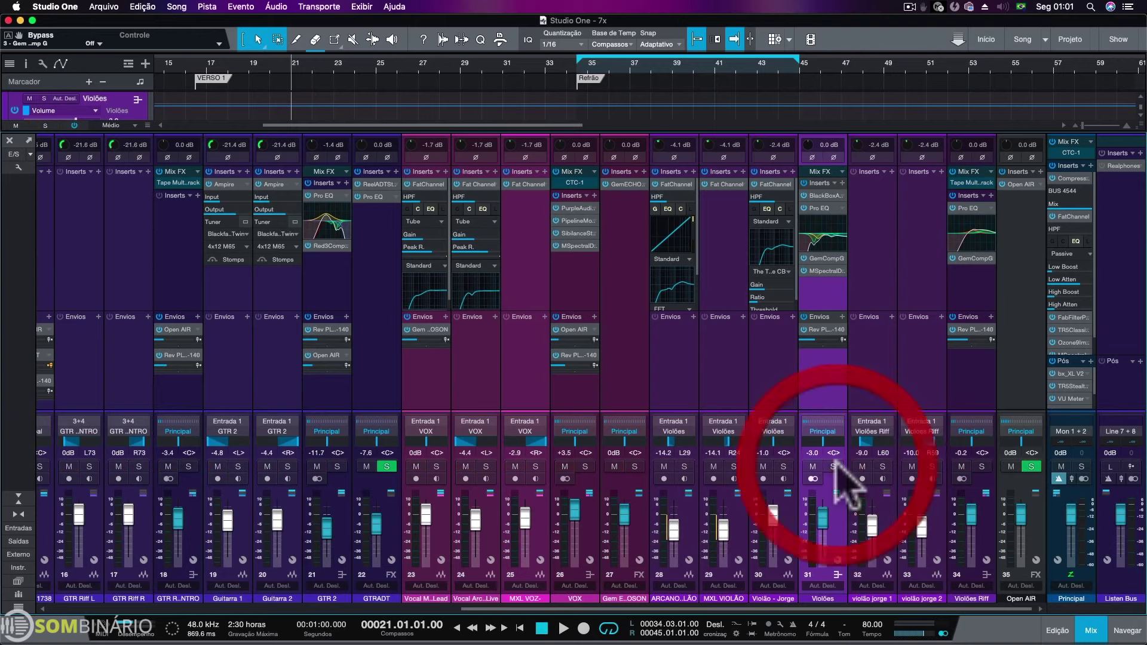
{"action": "left_click", "coordinate": [877, 391]}
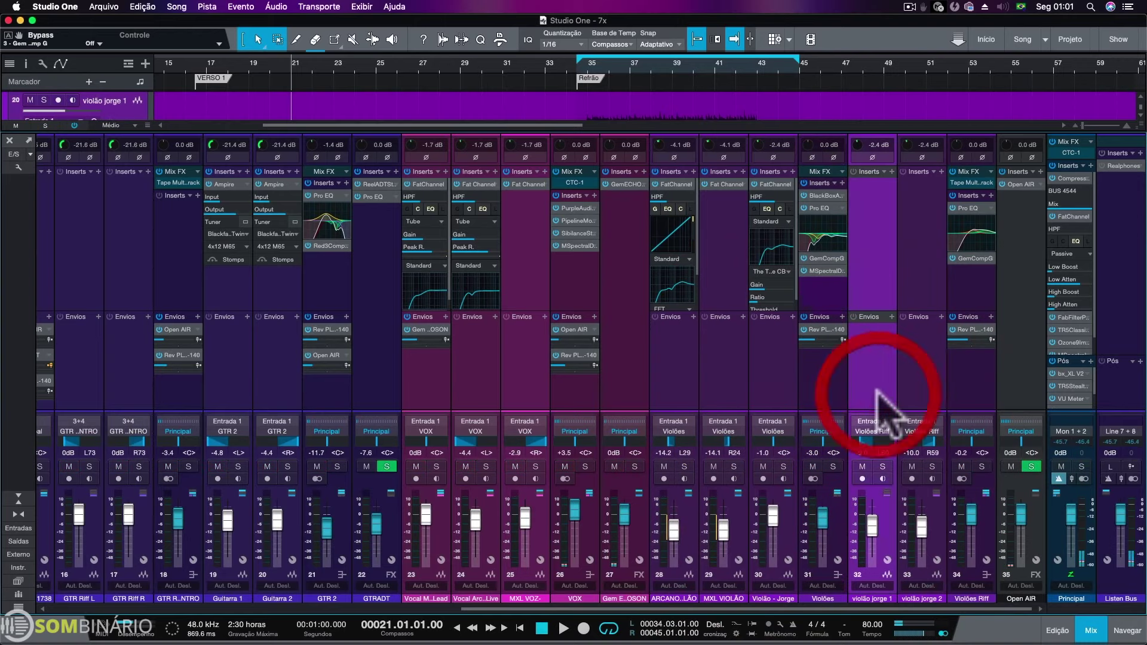
{"action": "left_click", "coordinate": [922, 395]}
{"action": "left_click", "coordinate": [582, 67]}
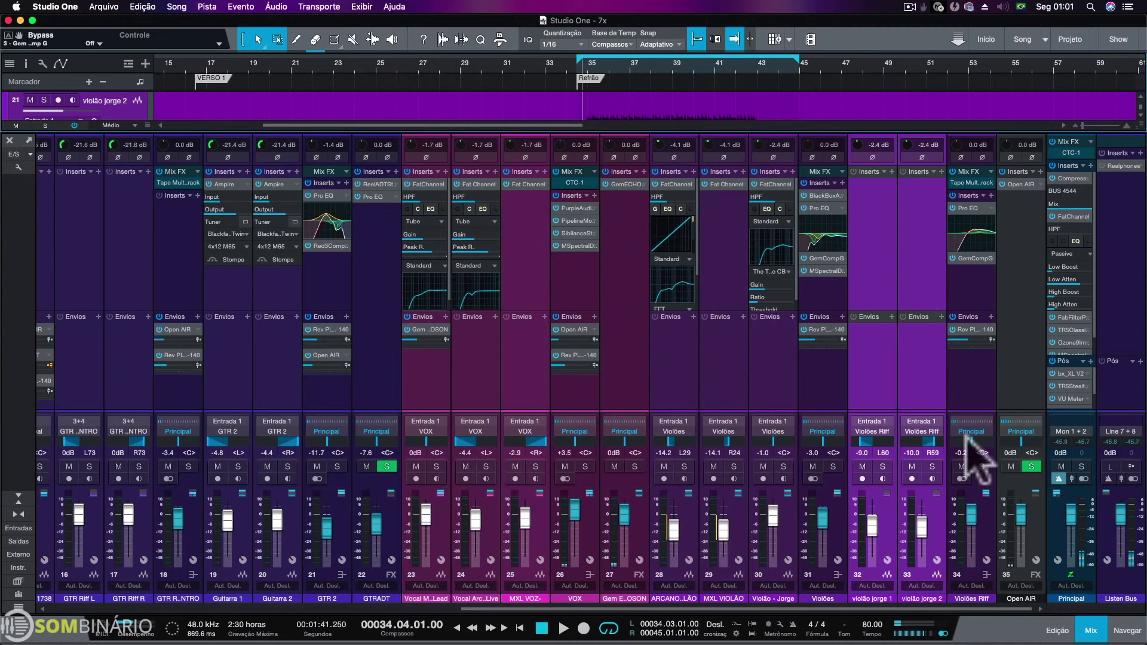
{"action": "left_click", "coordinate": [982, 466]}
{"action": "key", "text": "space"}
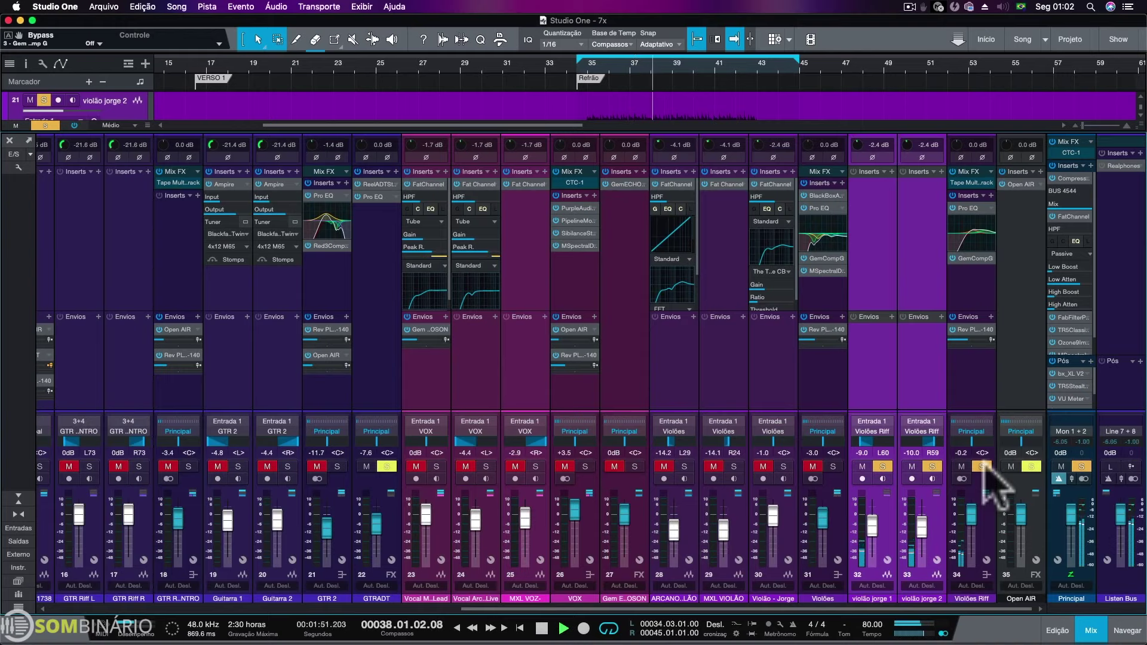
{"action": "key", "text": "space"}
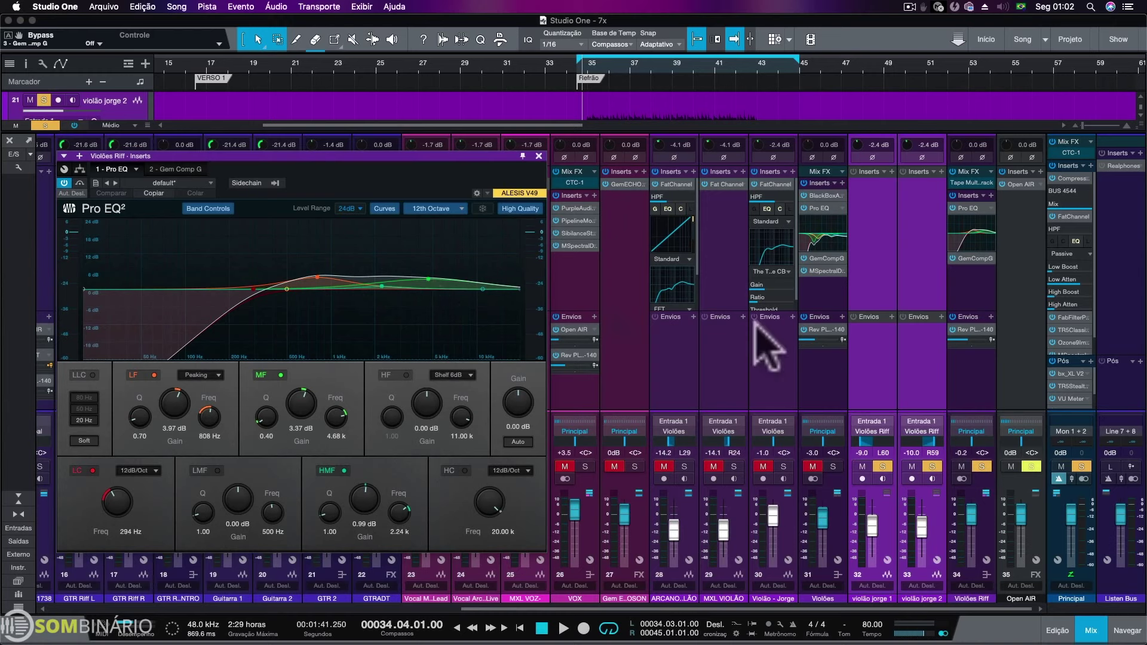
Check the Gem Comp G compressor settings on the Violões Riff bus and close the plugin window
{"action": "left_click", "coordinate": [973, 258]}
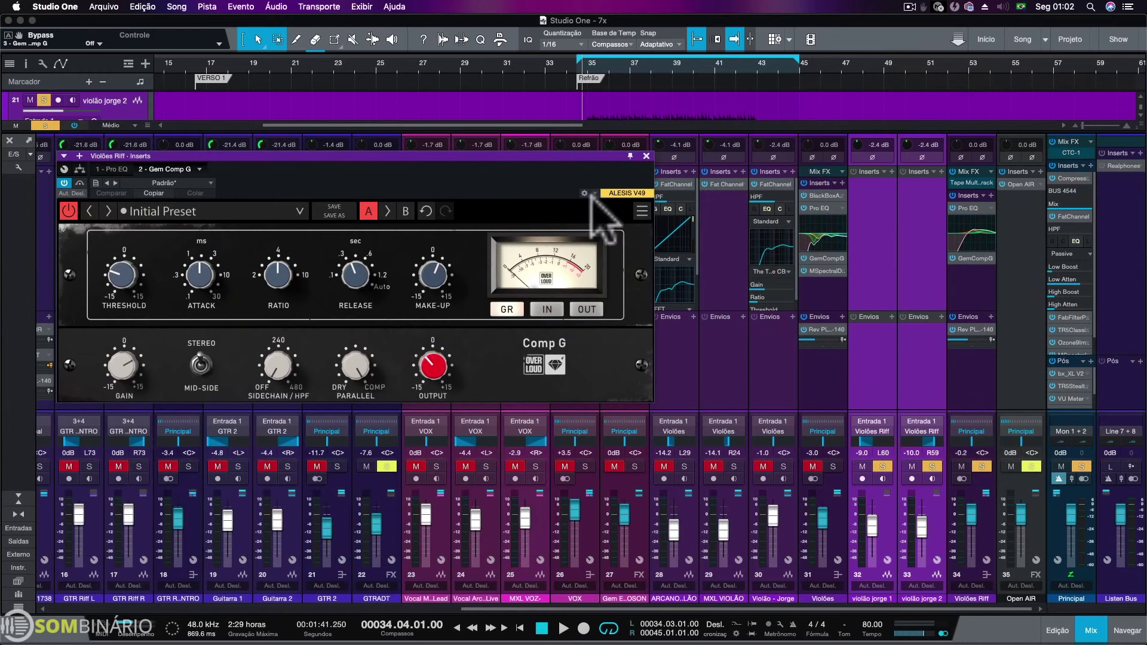
{"action": "left_click", "coordinate": [645, 156]}
Listen to the first riff guitar on channel 32 in solo from bar 34, and also solo the second on channel 33
{"action": "left_click", "coordinate": [863, 373]}
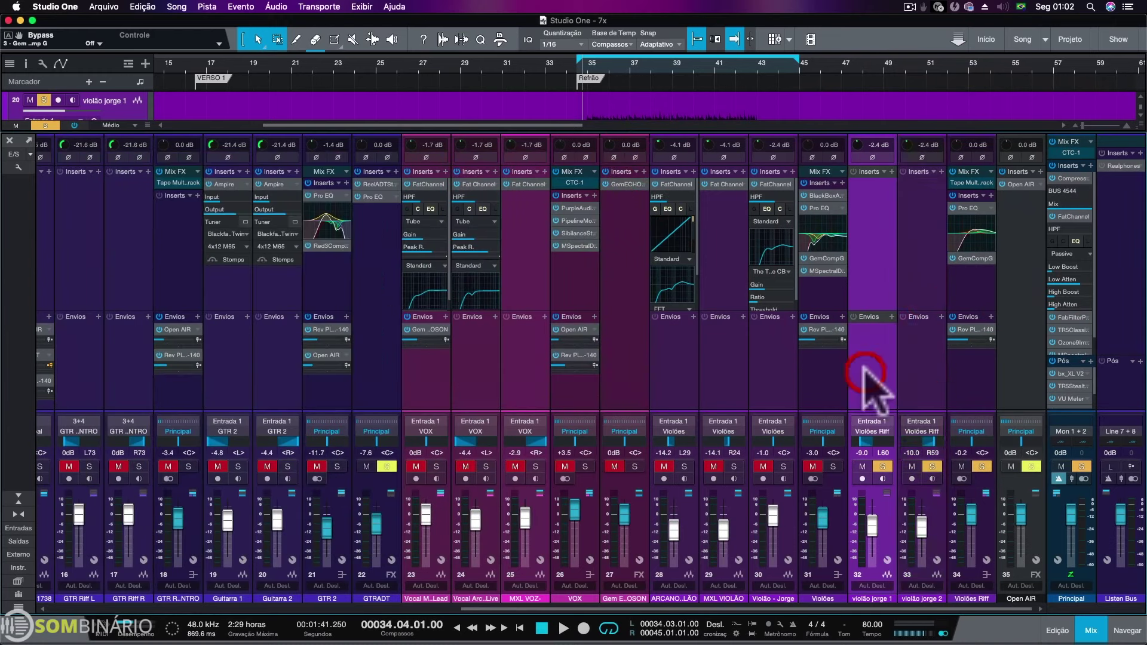
{"action": "left_click", "coordinate": [882, 466]}
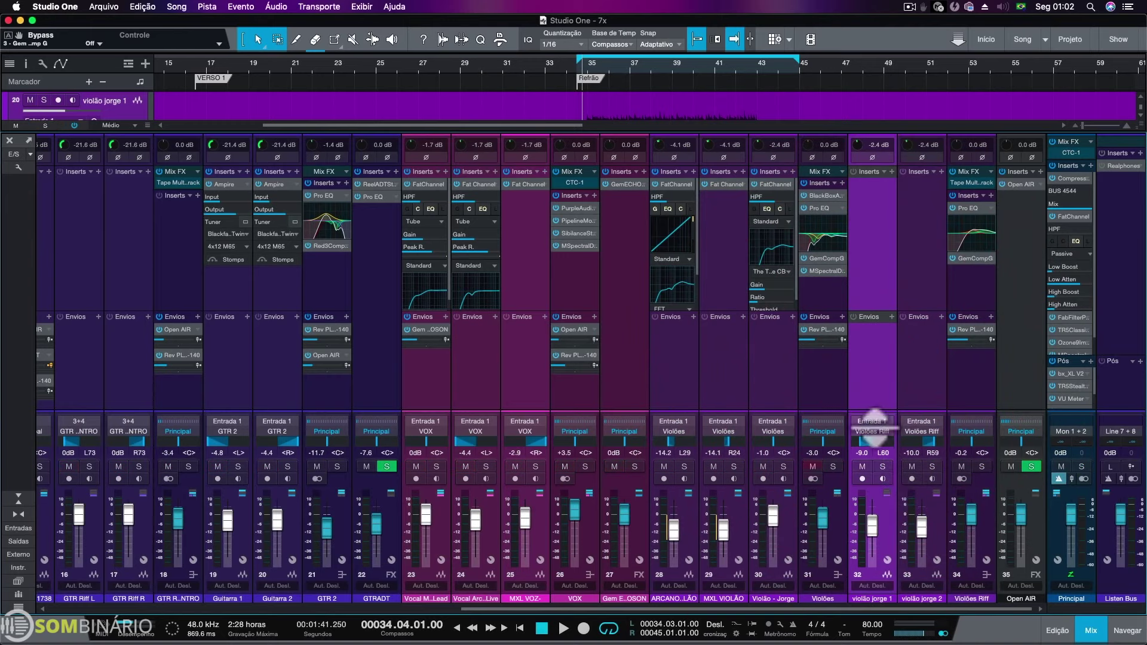
{"action": "left_click", "coordinate": [882, 466]}
{"action": "key", "text": "space"}
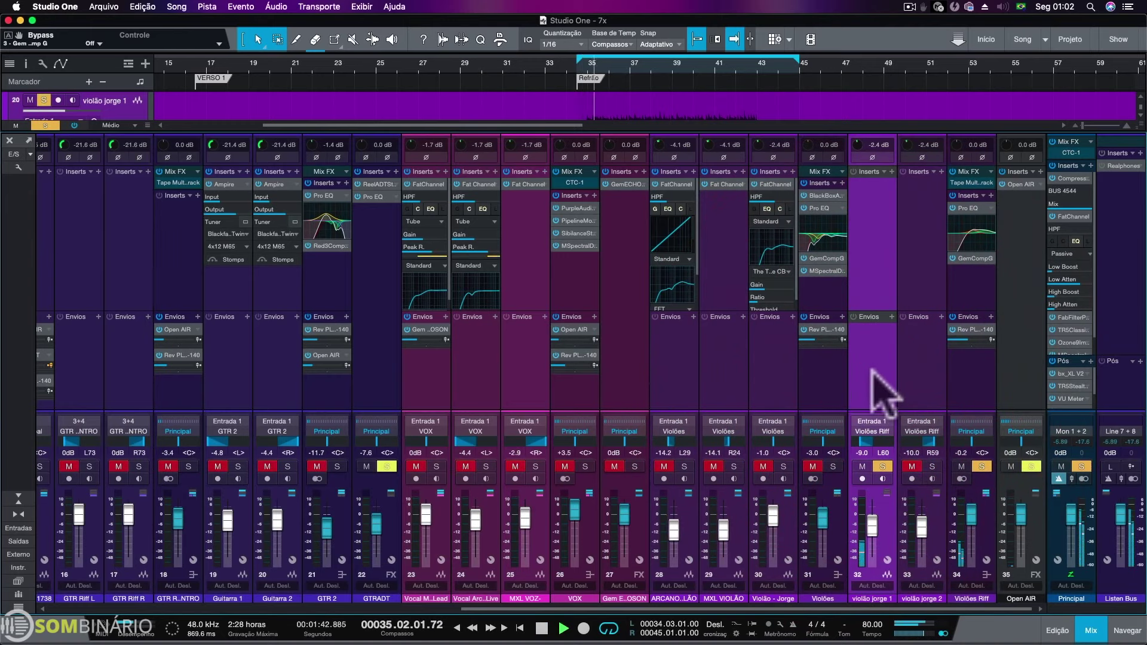
{"action": "key", "text": "space"}
{"action": "left_click", "coordinate": [932, 466]}
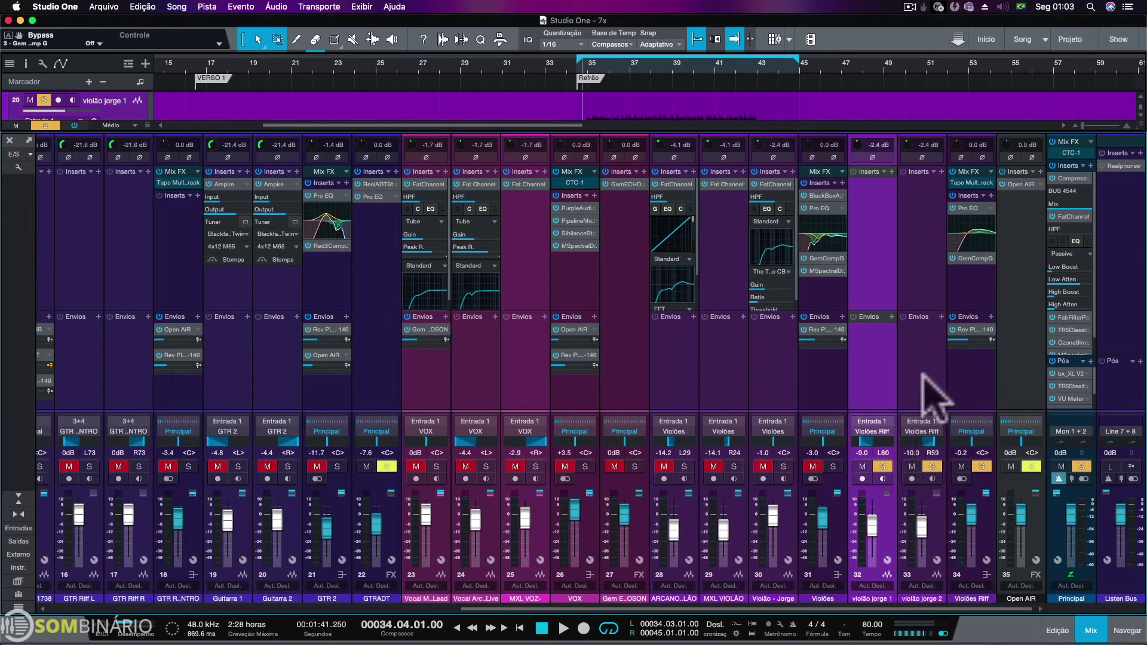
View the Rev PLATE-140 reverb used by the Violões Riff bus send and close its window
{"action": "double_click", "coordinate": [967, 329]}
{"action": "left_click", "coordinate": [759, 167]}
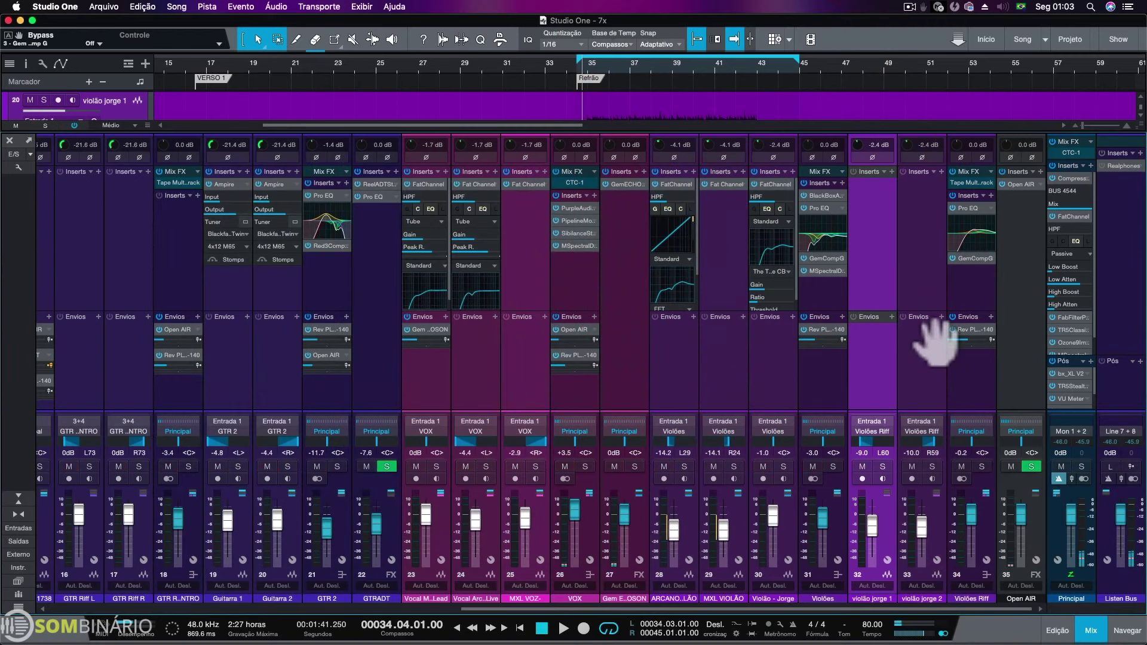
Switch to the Nylon song and play the Violão track from around bar 70
{"action": "left_click", "coordinate": [1044, 40]}
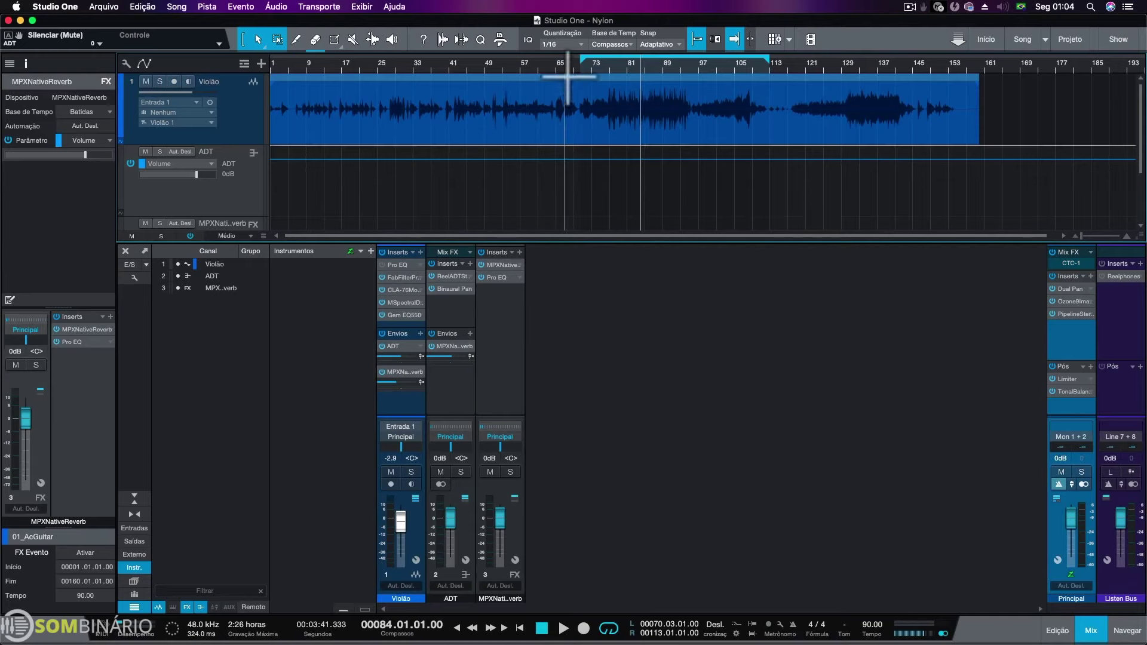
{"action": "left_click", "coordinate": [589, 75]}
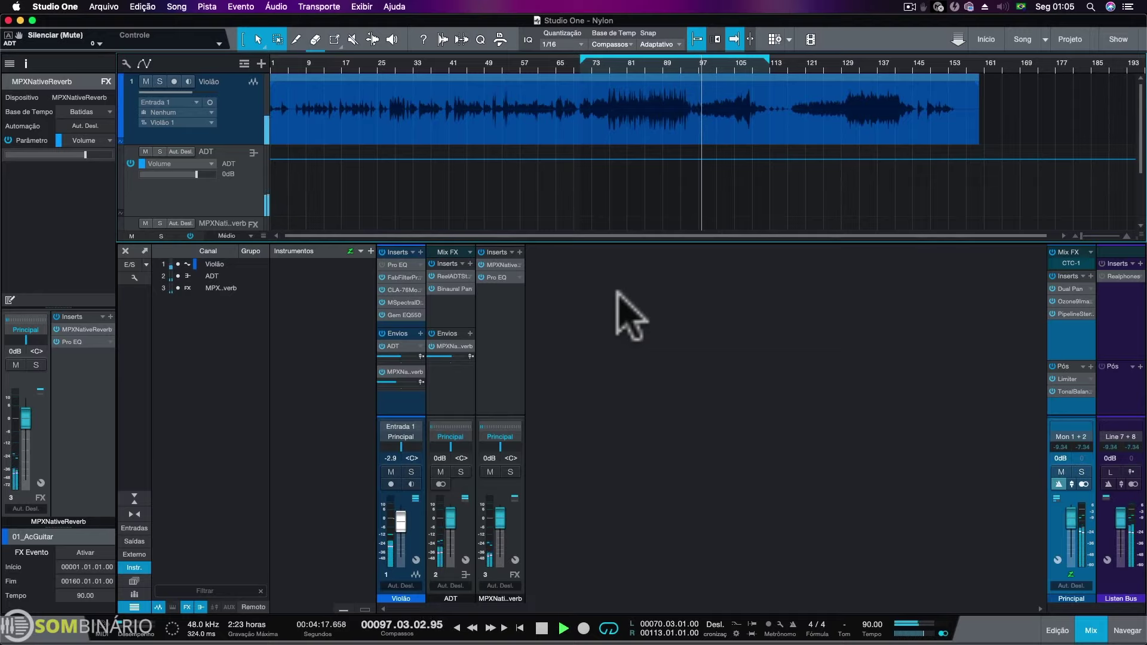
{"action": "key", "text": "space"}
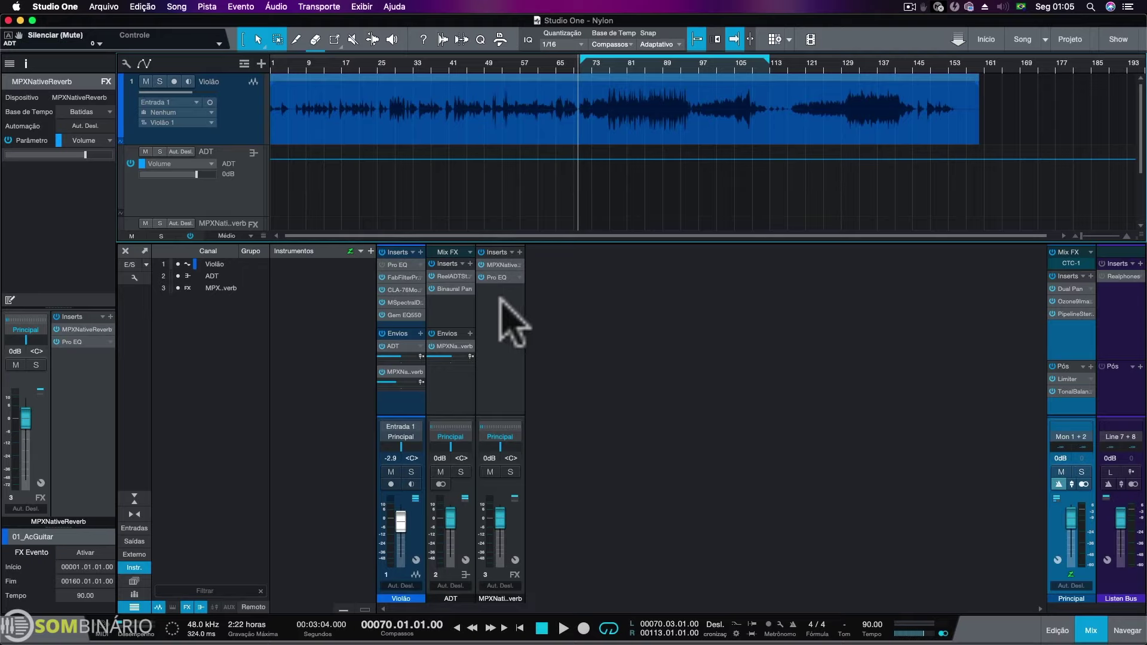
Open the FabFilter Pro-Q 3 insert on the Violão track and play the passage to examine its EQ curve
{"action": "left_click", "coordinate": [403, 277]}
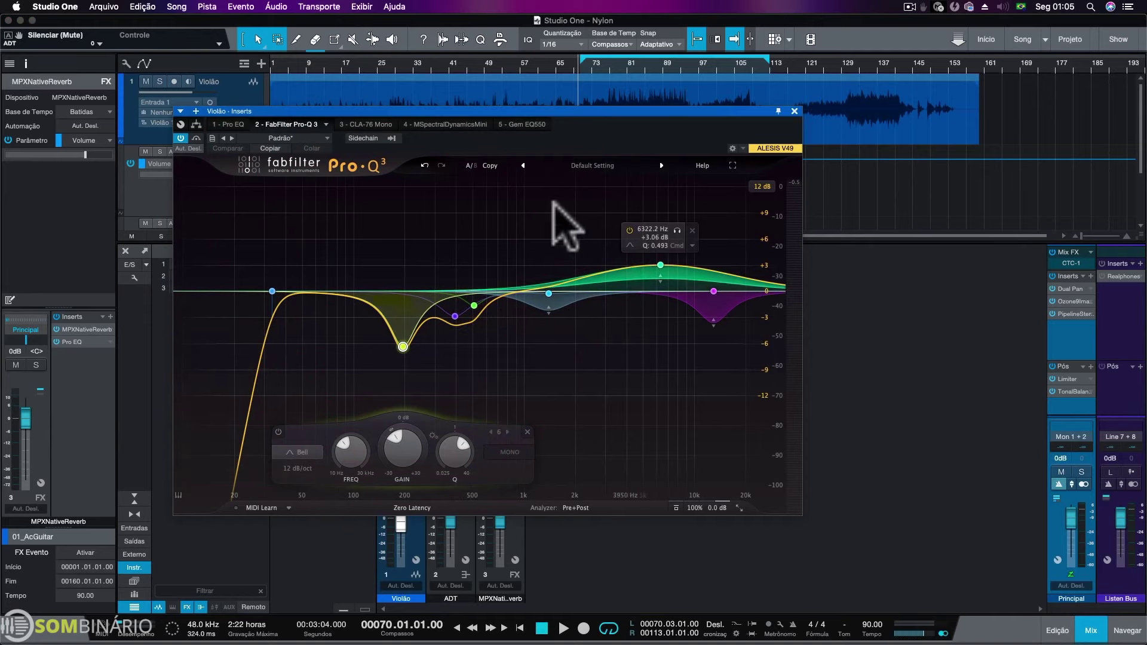
{"action": "key", "text": "space"}
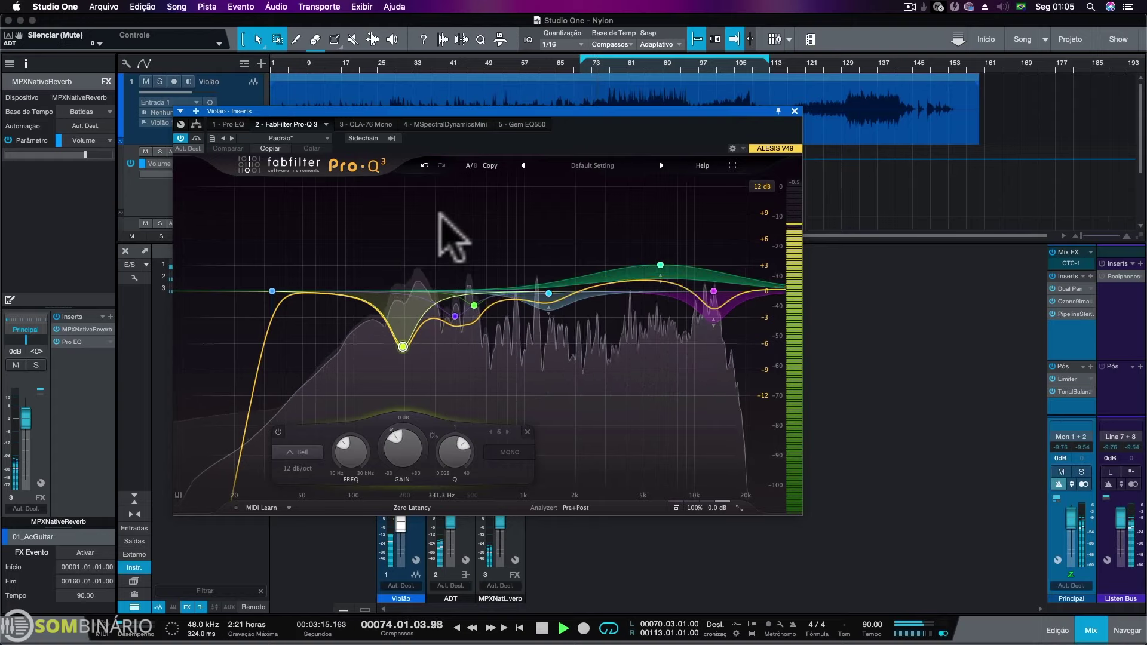
{"action": "key", "text": "space"}
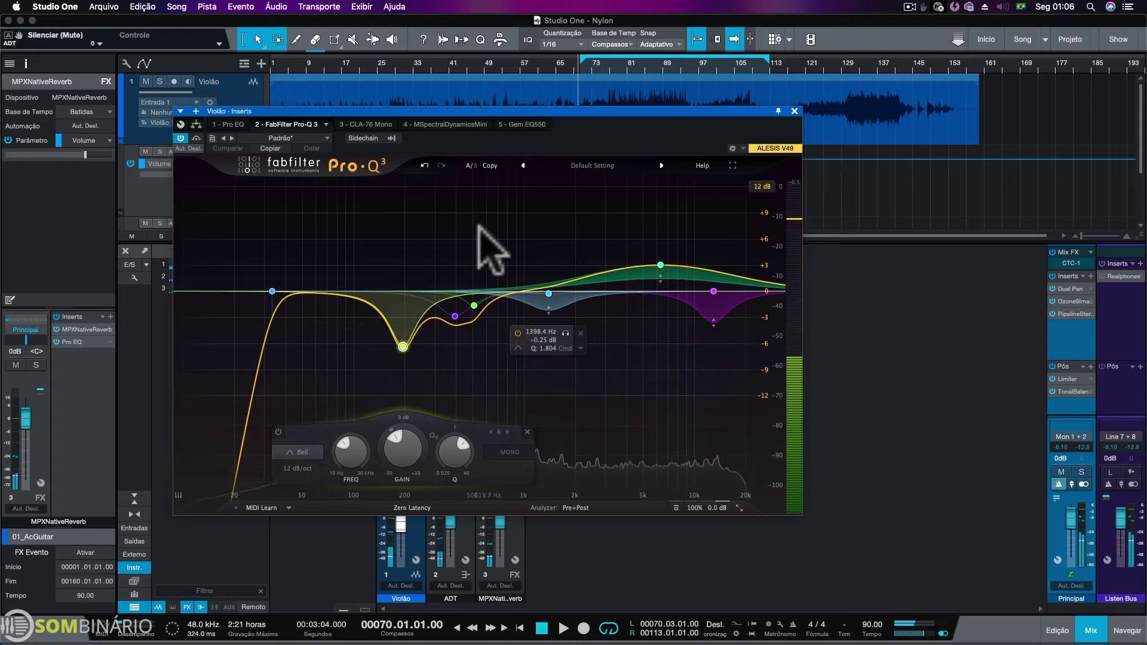
Examine the Violão track's insert routing with its frequency splitter, and open the CLA-76 Mono compressor on the split branch
{"action": "left_click_drag", "start_coordinate": [497, 146], "coordinate": [593, 193]}
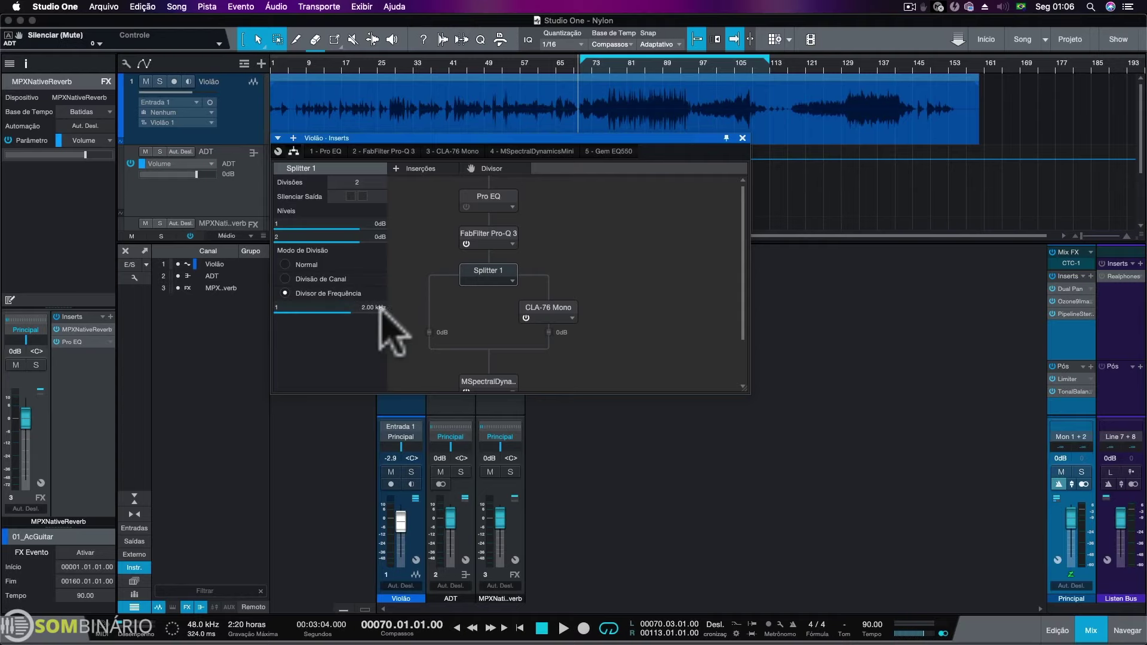
{"action": "double_click", "coordinate": [539, 312]}
{"action": "left_click_drag", "start_coordinate": [527, 164], "coordinate": [708, 286]}
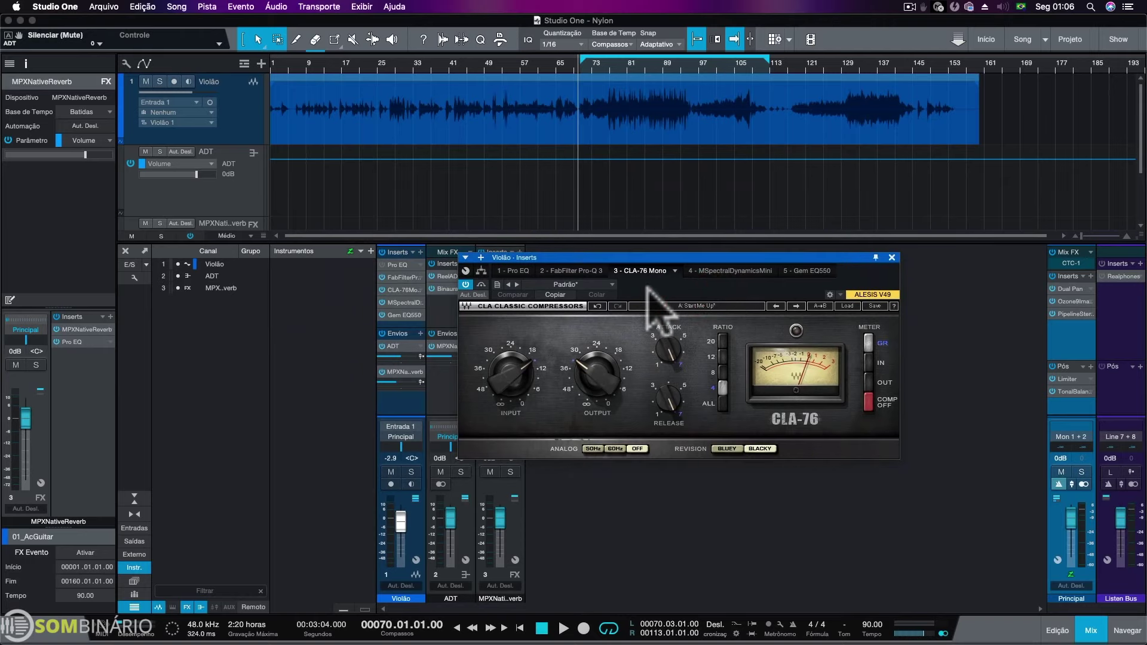